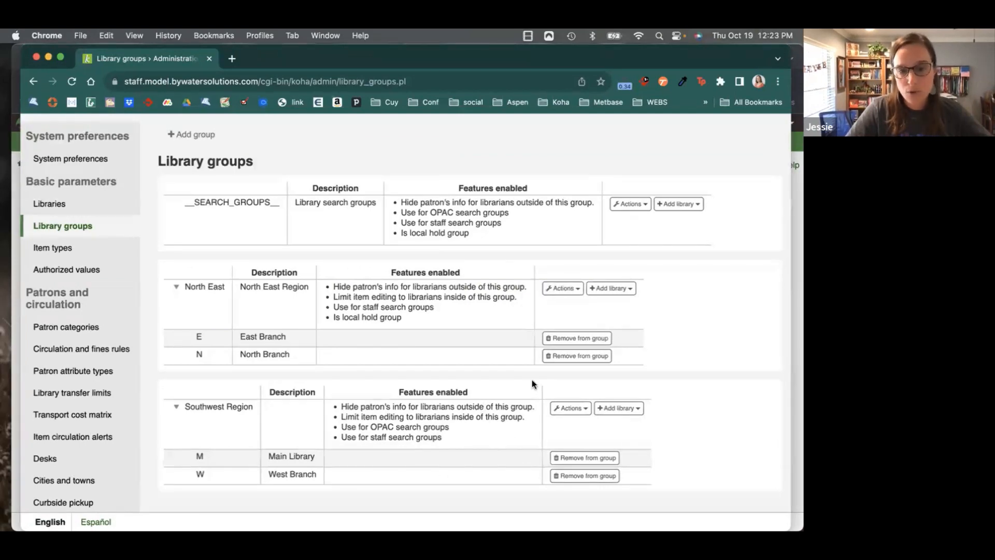
Open the North East library group for editing, review its local hold and item editing limit features, and leave without updating.
click(580, 288)
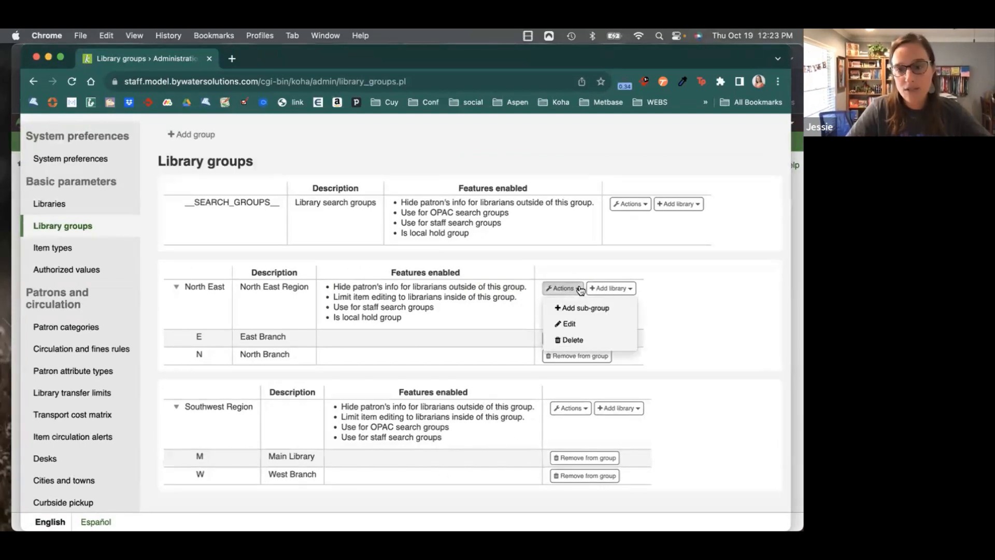
click(581, 324)
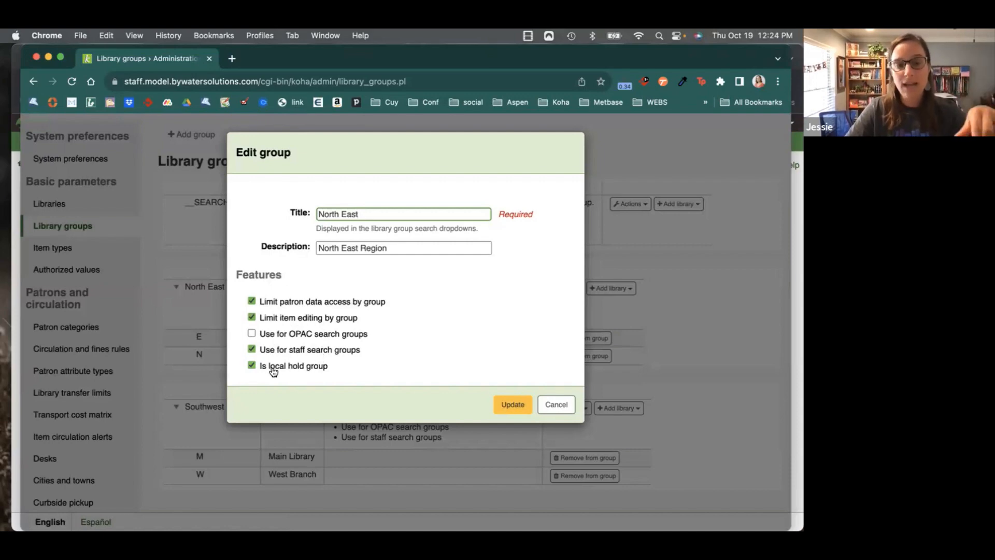
drag(268, 368, 330, 366)
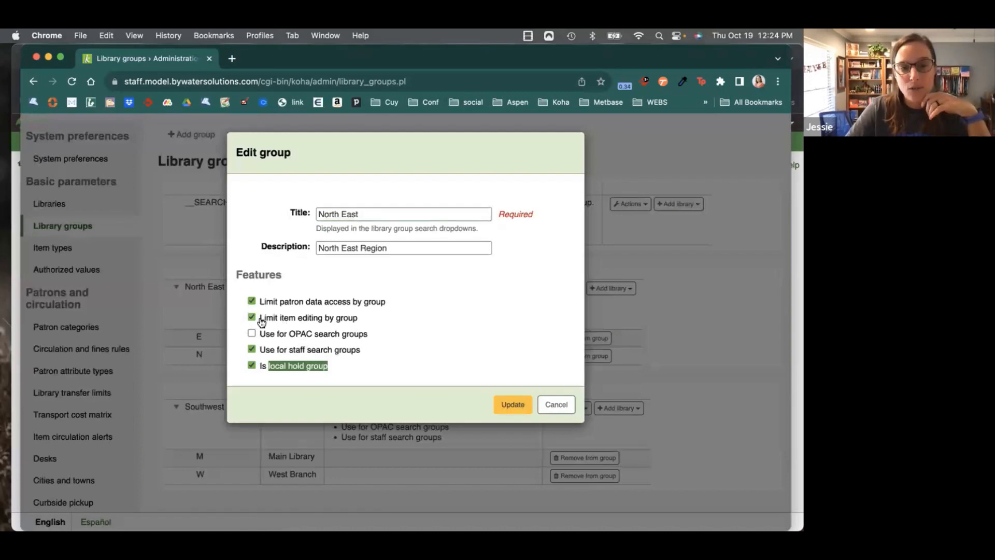
drag(259, 318, 362, 322)
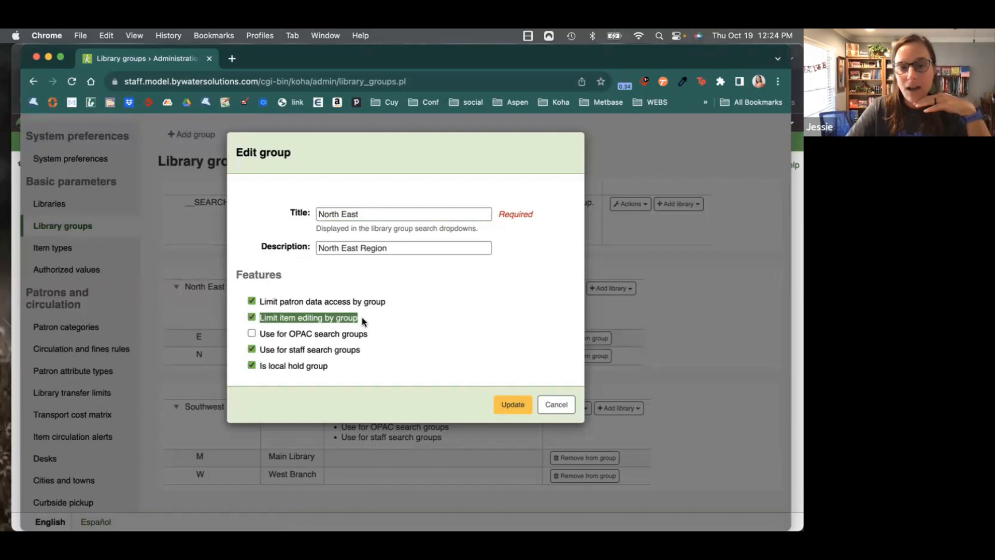
click(556, 406)
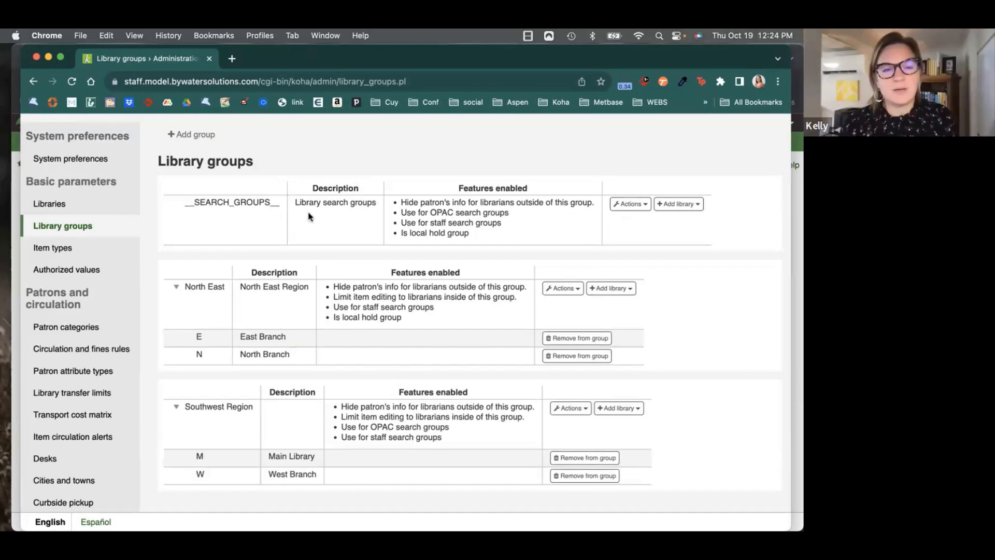
Look up the West Branch staff patron by last name through the checkout search and open the patron's account.
scroll(309, 217, up, 3)
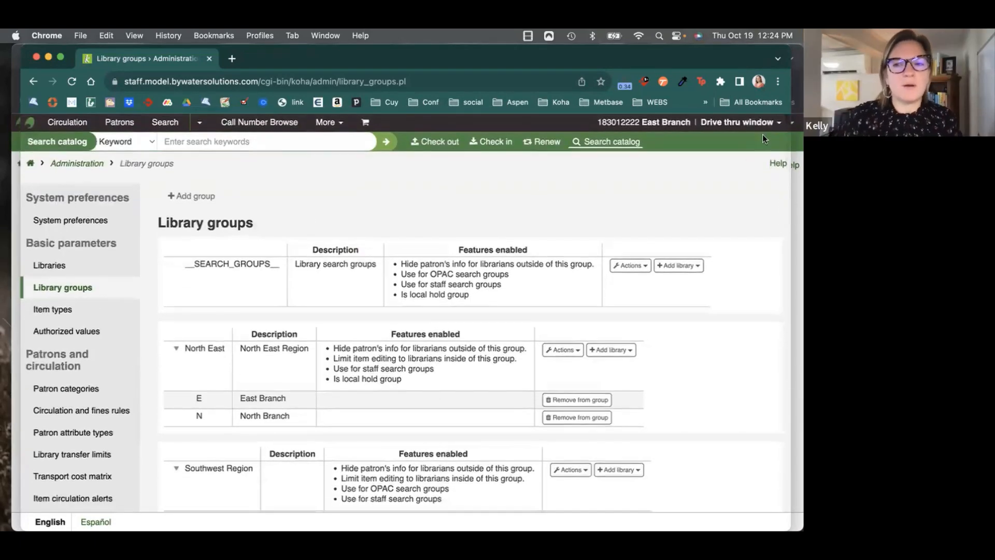
click(253, 141)
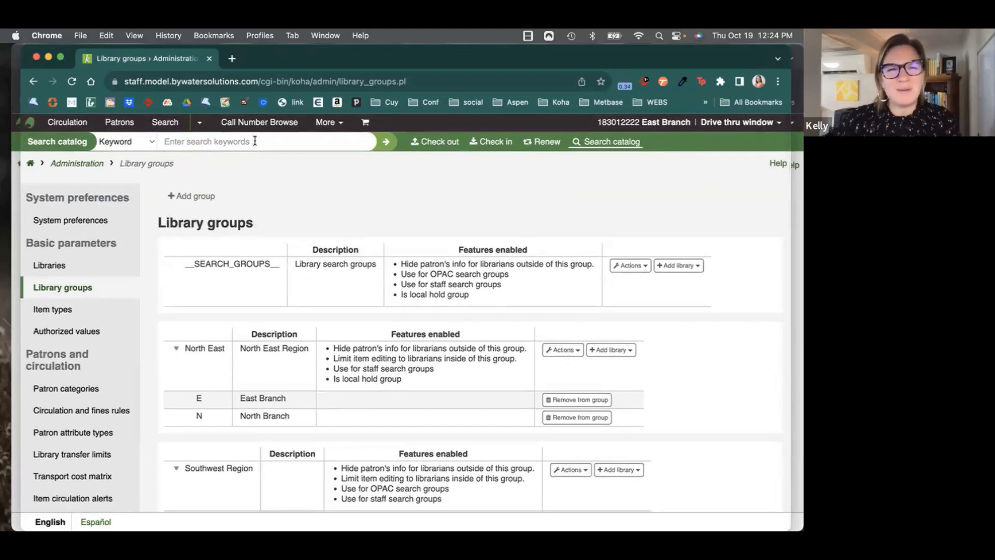
click(434, 142)
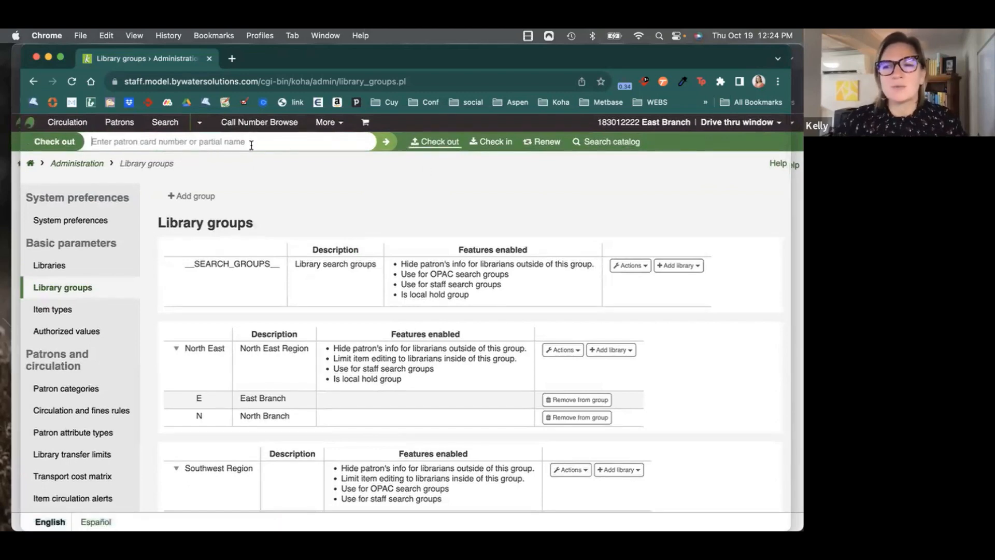
text(blessing)
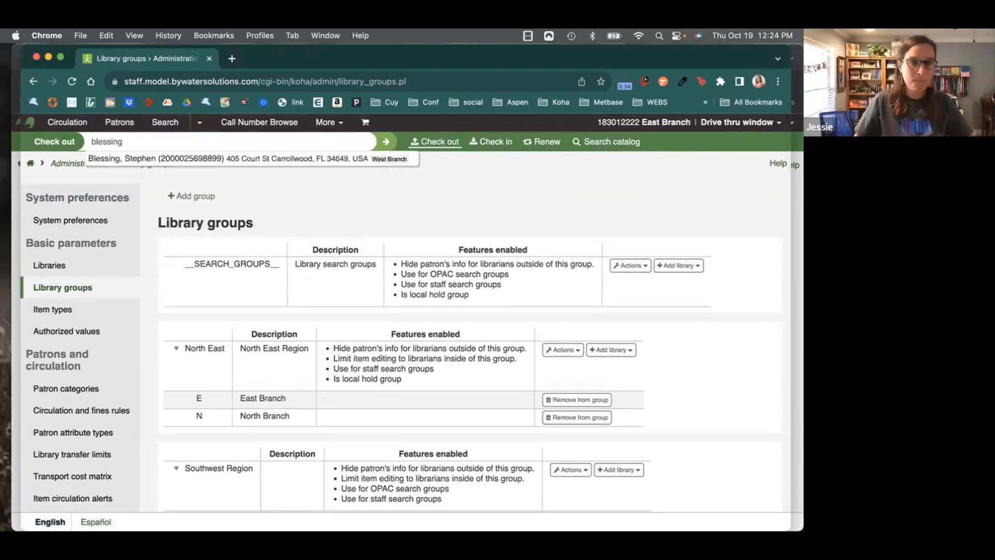
click(249, 160)
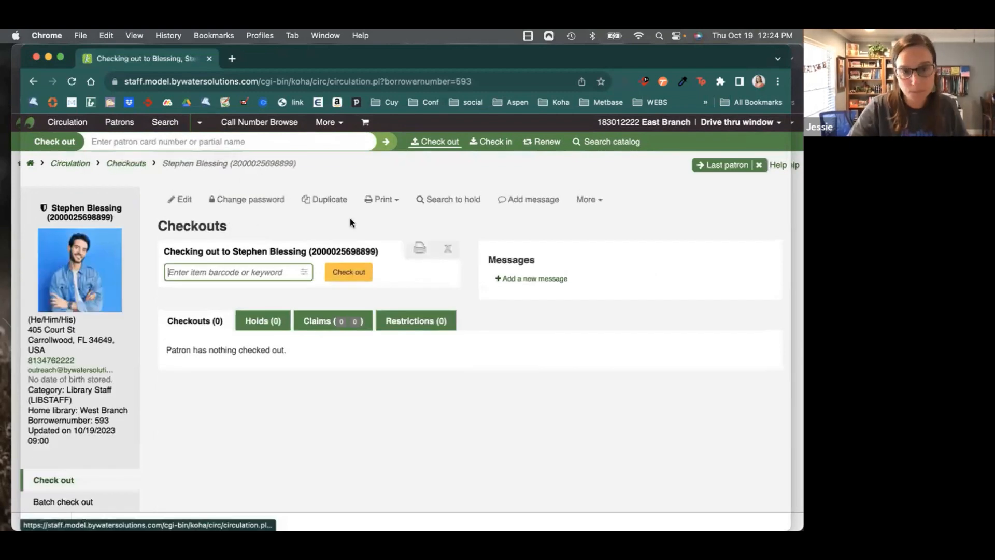
Open the patron's permission settings and examine the circulation, patron information, holds and Edit catalog permissions.
click(600, 203)
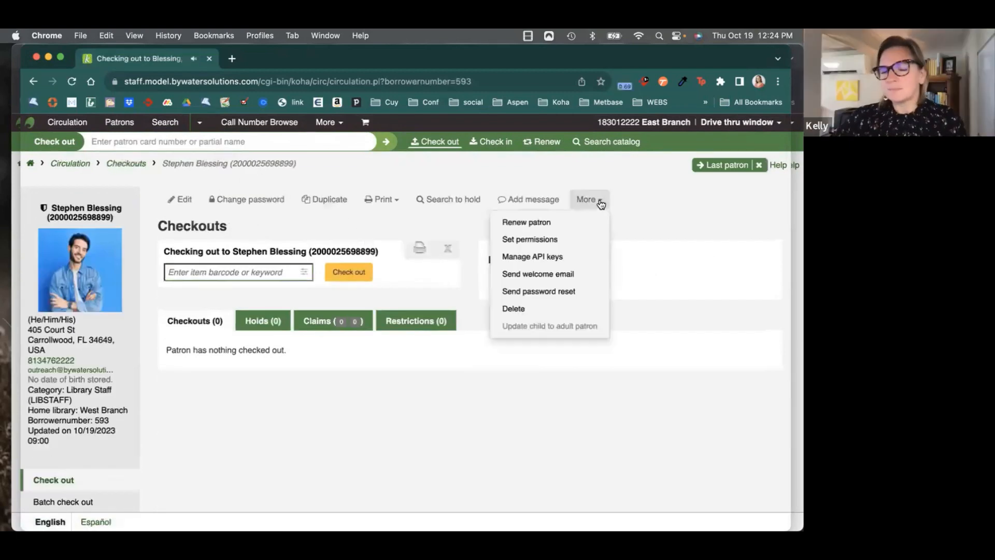
click(574, 242)
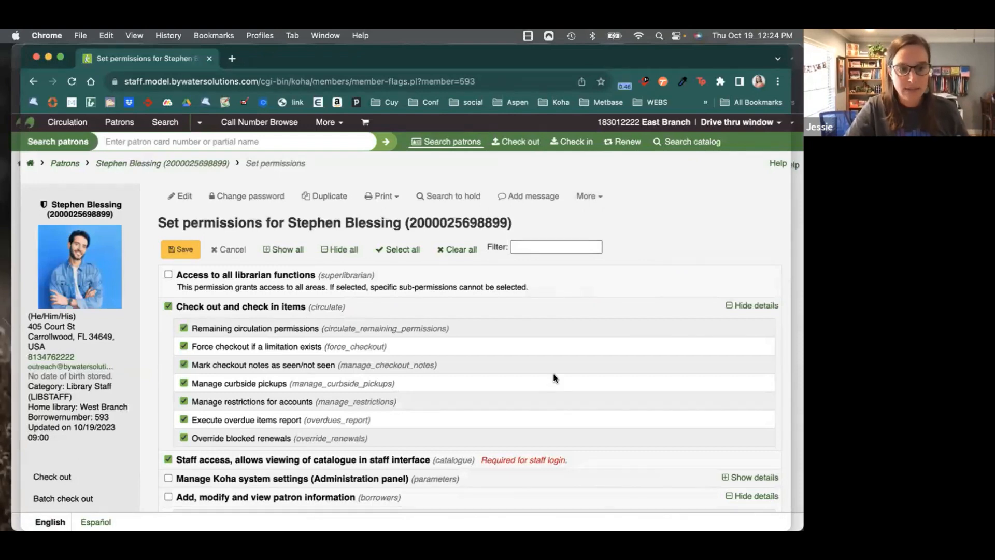
scroll(554, 378, down, 5)
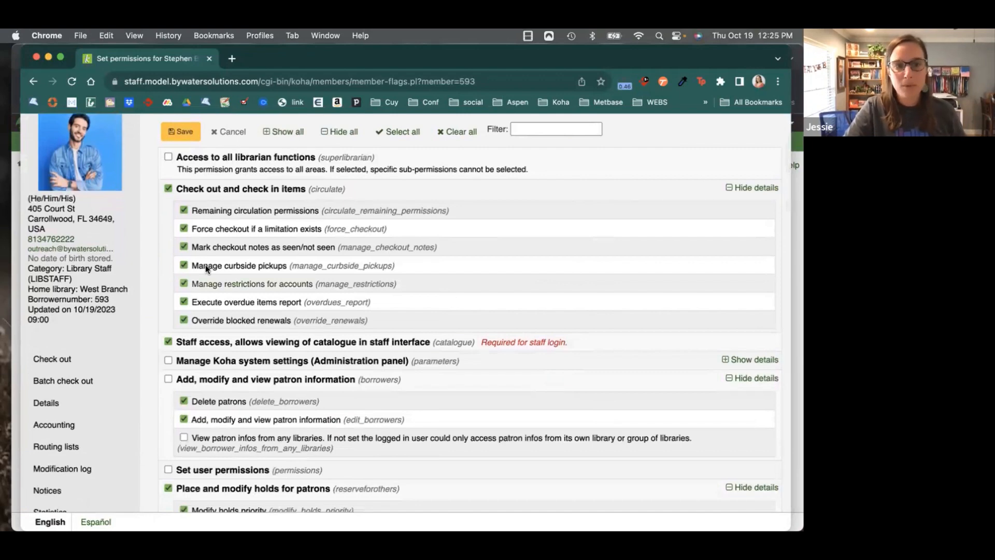
scroll(272, 284, down, 10)
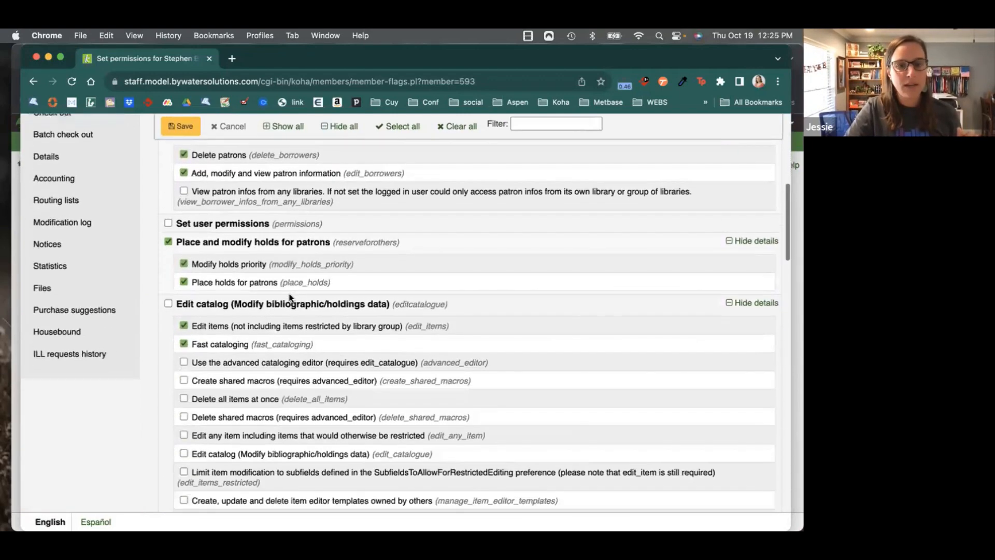
scroll(288, 294, down, 2)
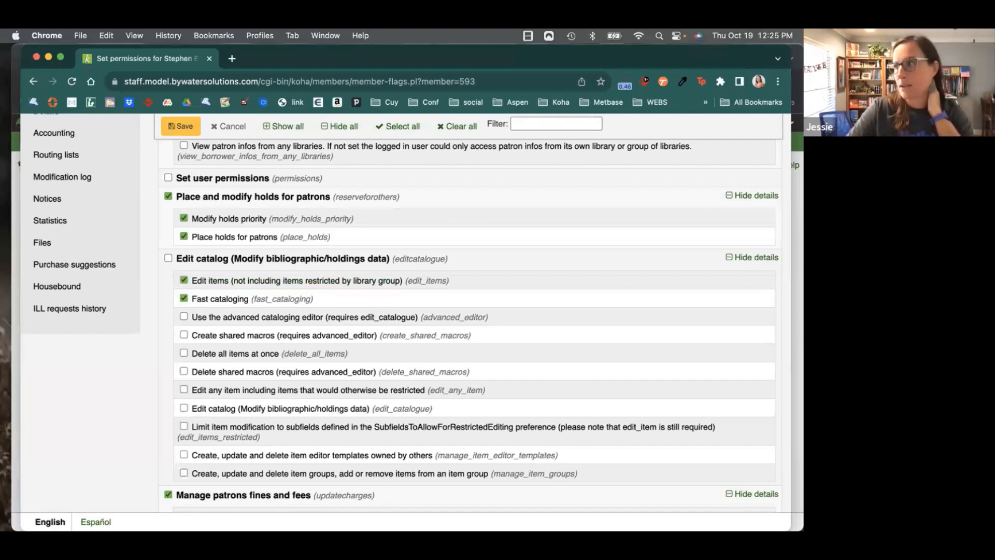
Switch to the incognito Koha session signed in at West Branch and search the catalog for "happy place".
key(super+grave)
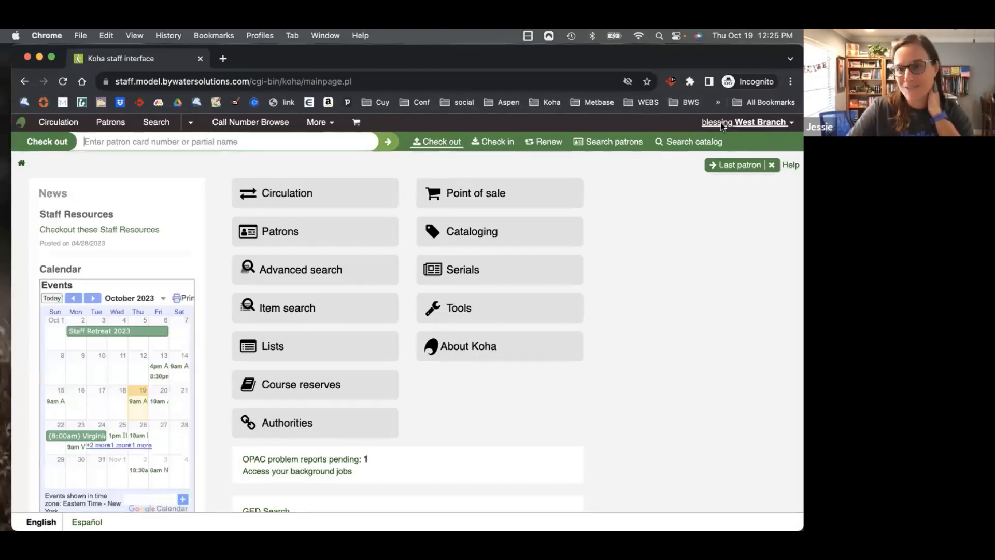
click(363, 311)
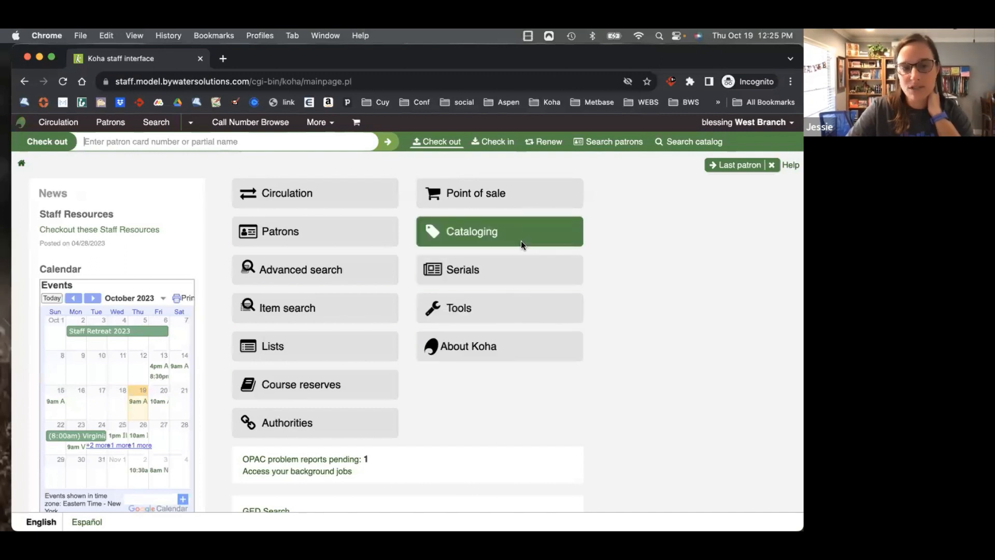
click(525, 320)
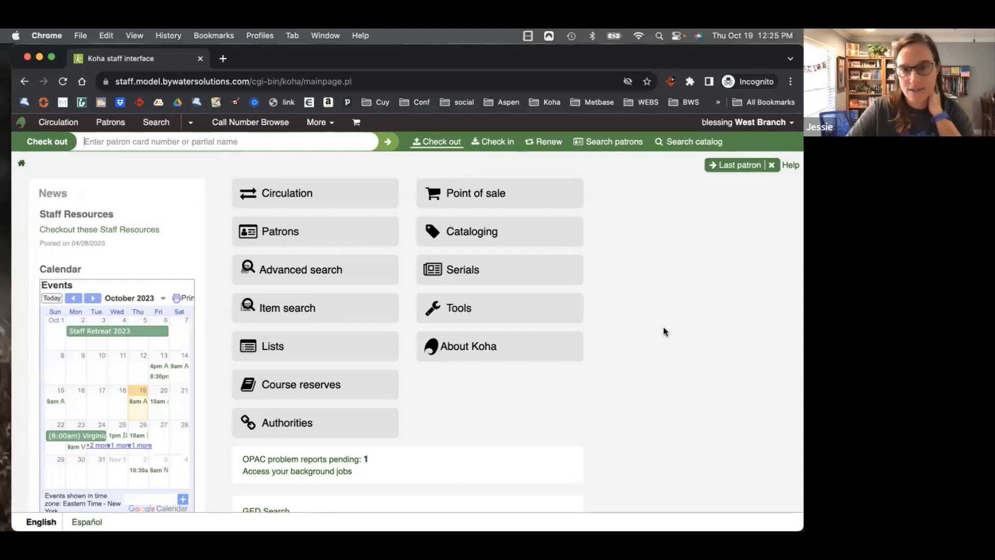
click(687, 144)
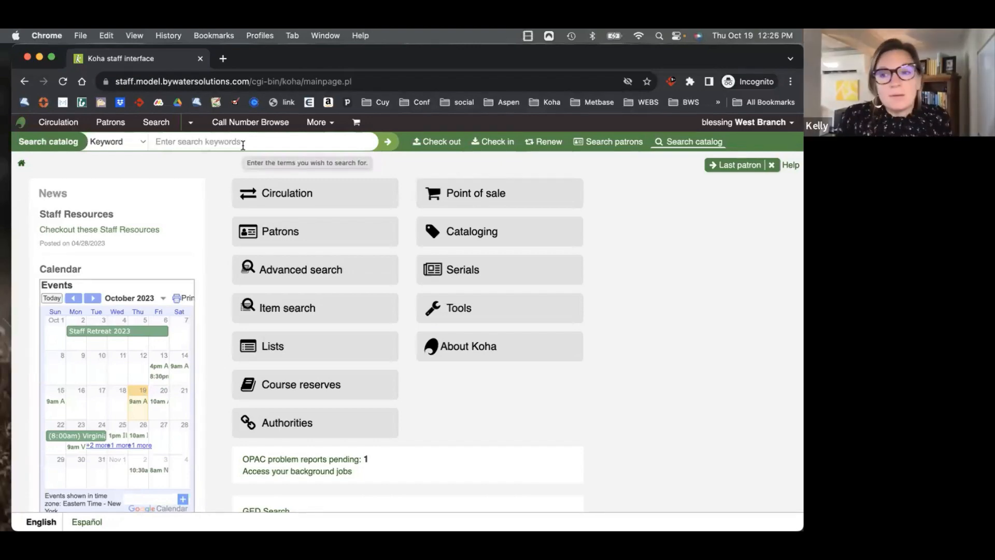
text(happy )
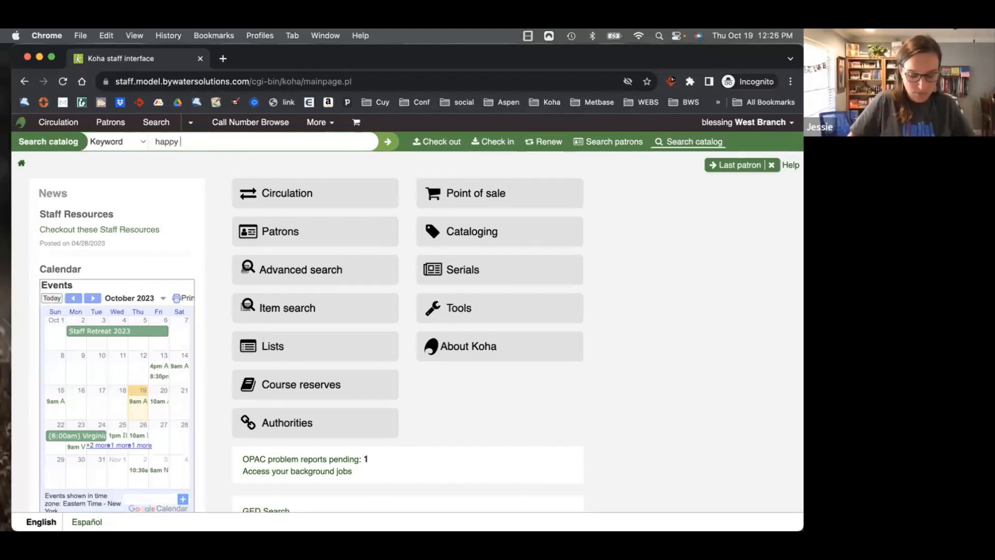
text(place)
key(Return)
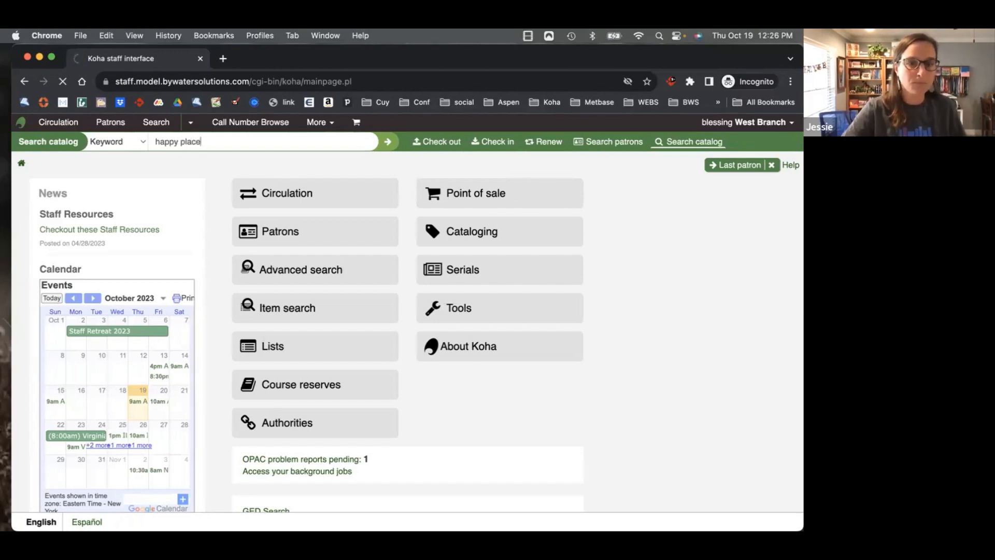
Check the item locations of the first "Happy place" search result by Emily Henry and open its record.
scroll(344, 326, down, 3)
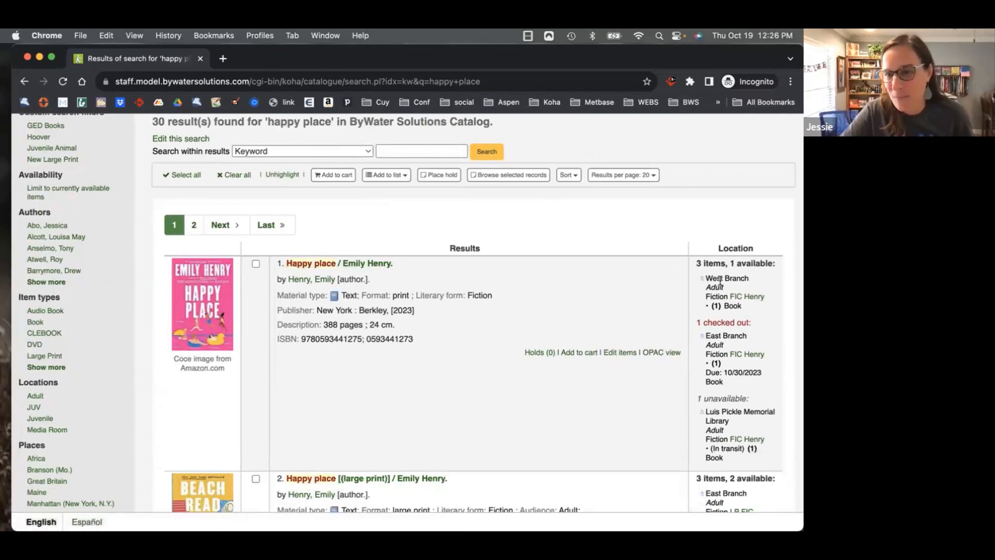
scroll(720, 280, up, 3)
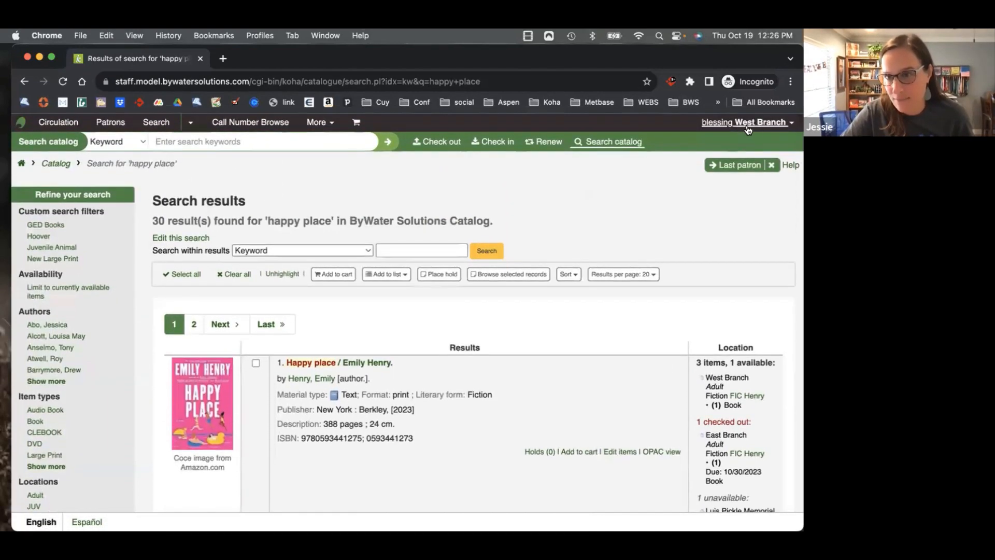
scroll(729, 417, down, 2)
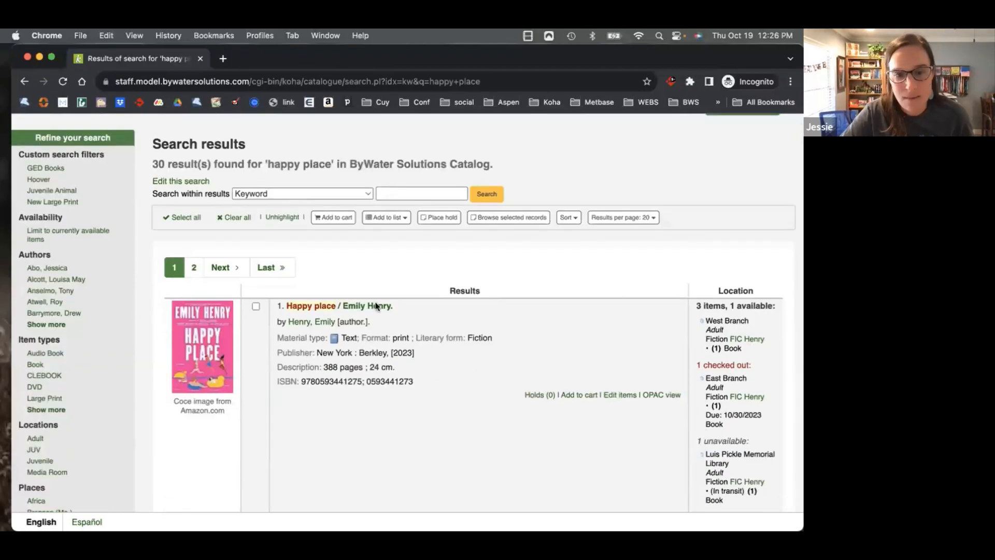
click(334, 307)
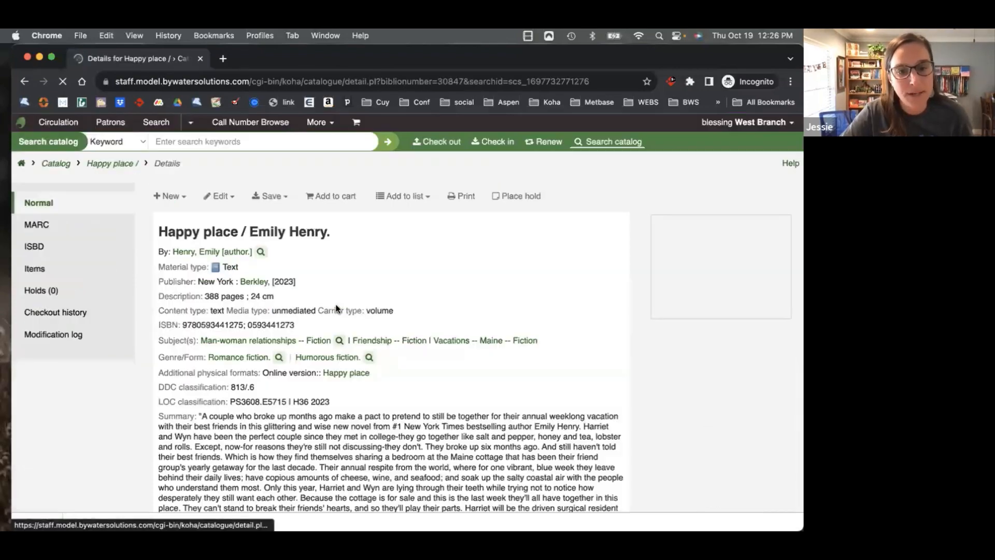
Compare the record's West Branch holdings with its other holdings, ending on the West Branch holdings.
scroll(336, 311, down, 7)
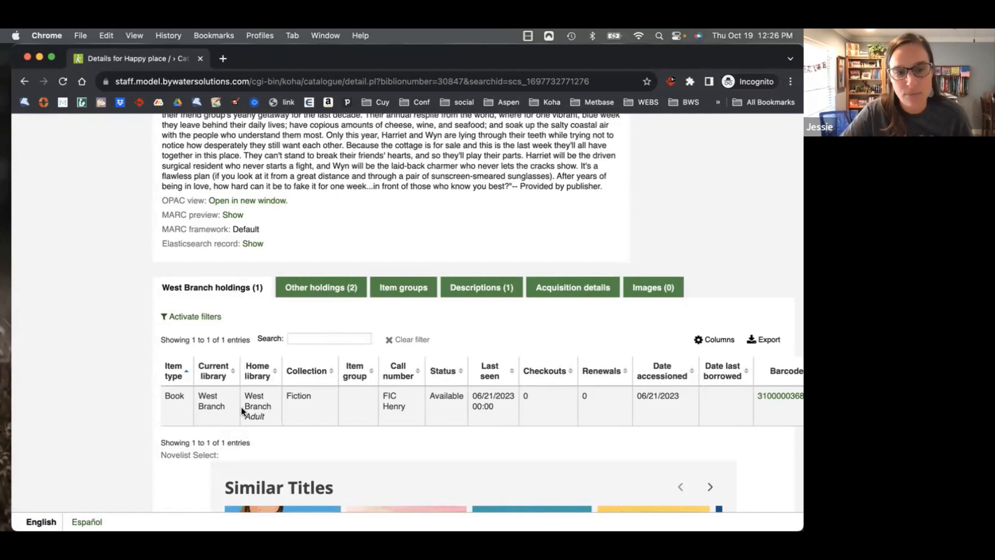
click(319, 291)
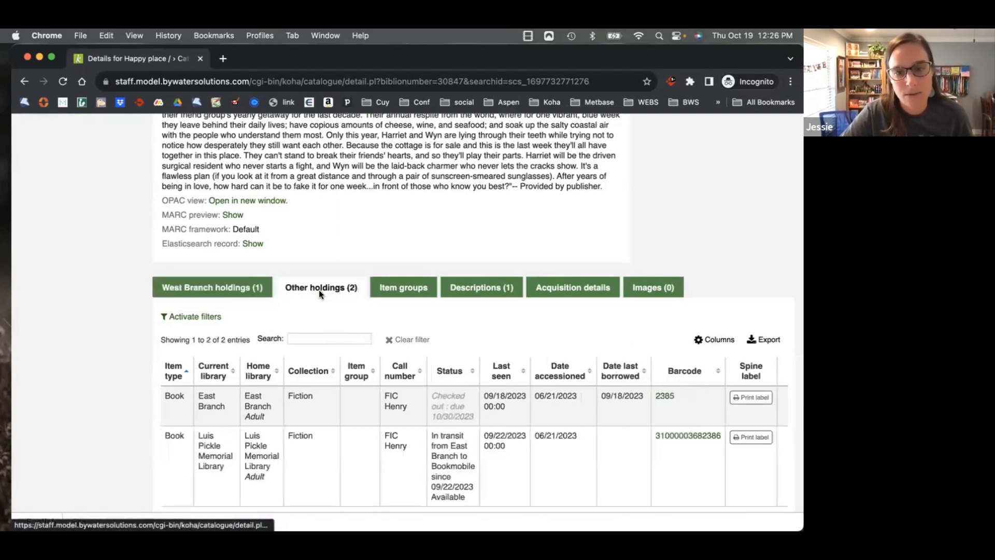
click(207, 287)
Open the West Branch copy of "Happy place" for item editing and return to the record details.
scroll(221, 445, down, 1)
scroll(220, 444, right, 5)
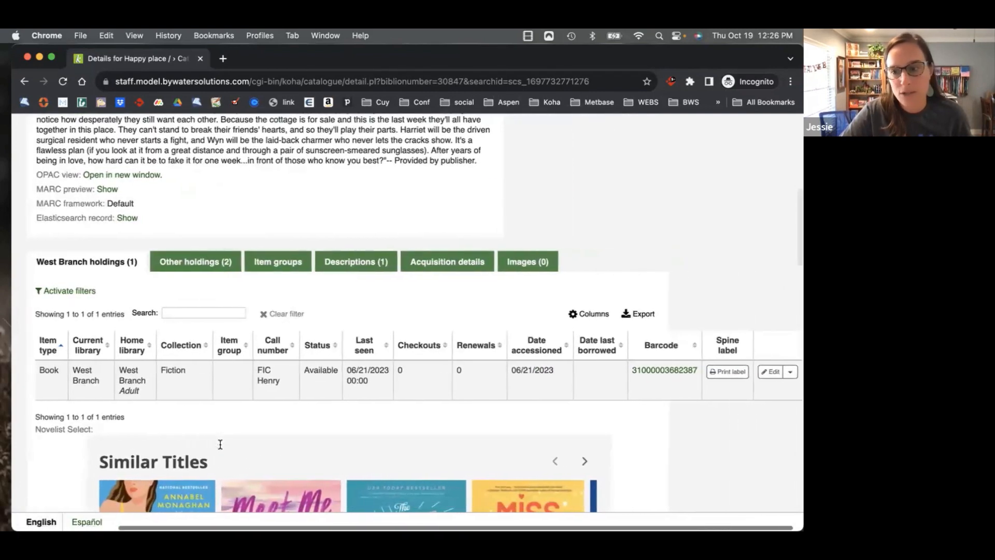
click(774, 372)
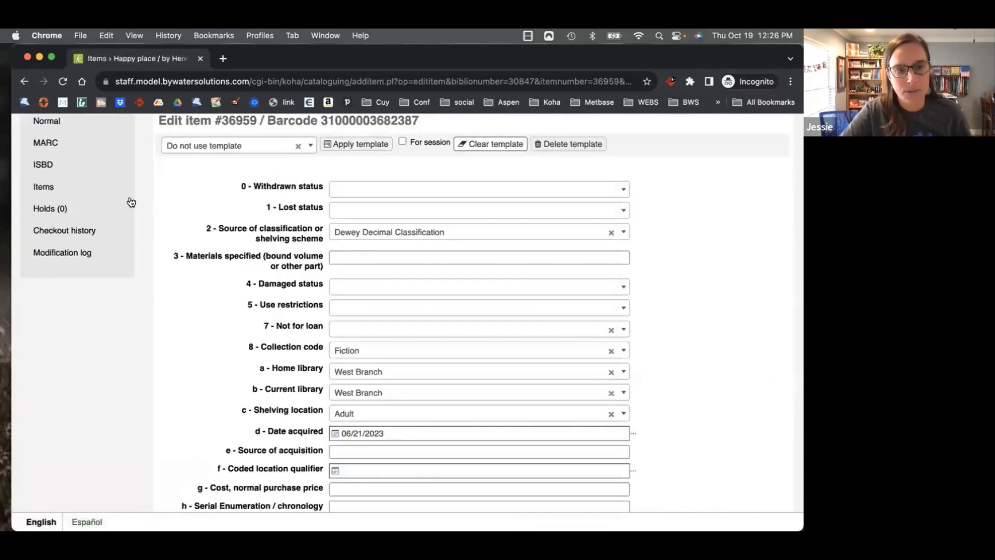
click(24, 83)
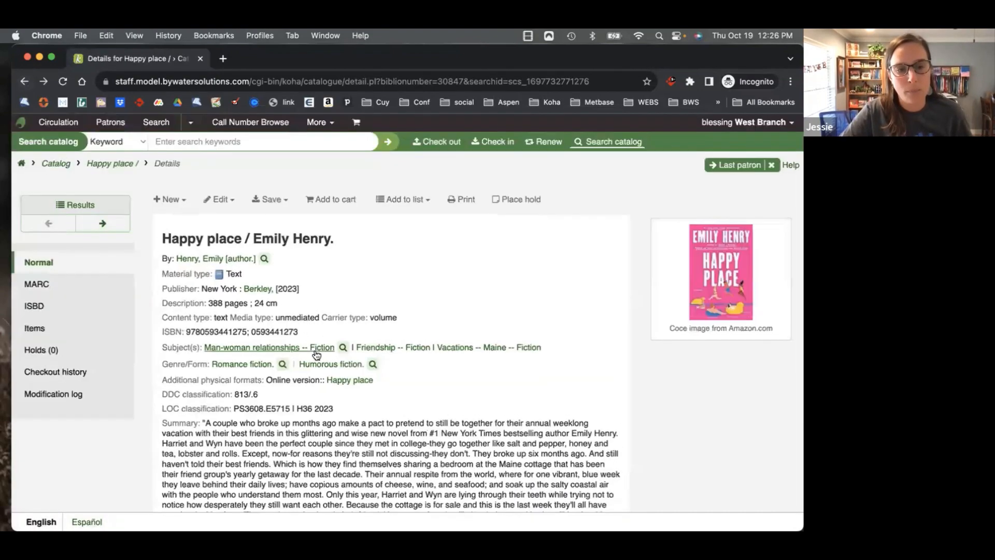
Display the record's other holdings and check whether editing is offered for the East Branch and Luis Pickle Memorial Library copies.
scroll(316, 350, down, 5)
click(315, 390)
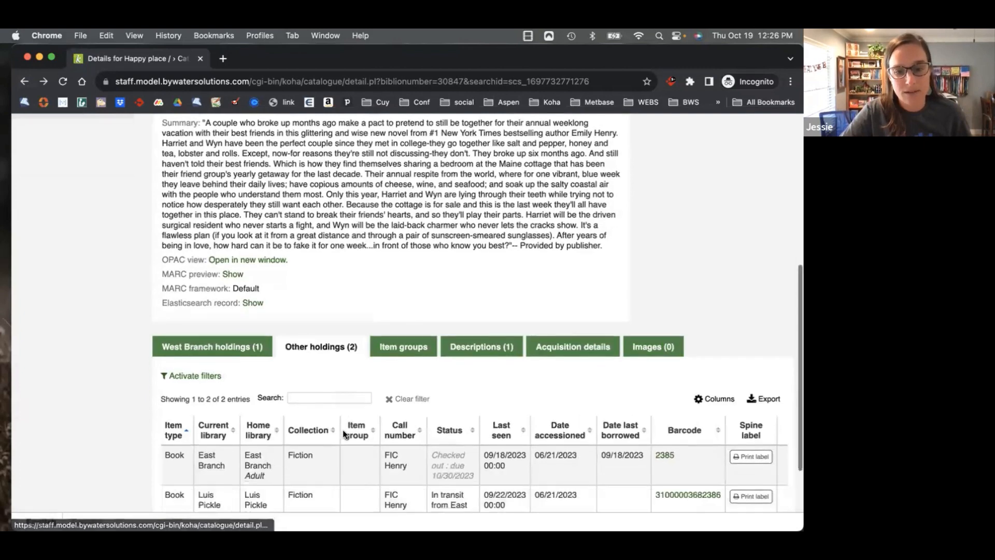
scroll(343, 430, down, 3)
scroll(344, 430, up, 1)
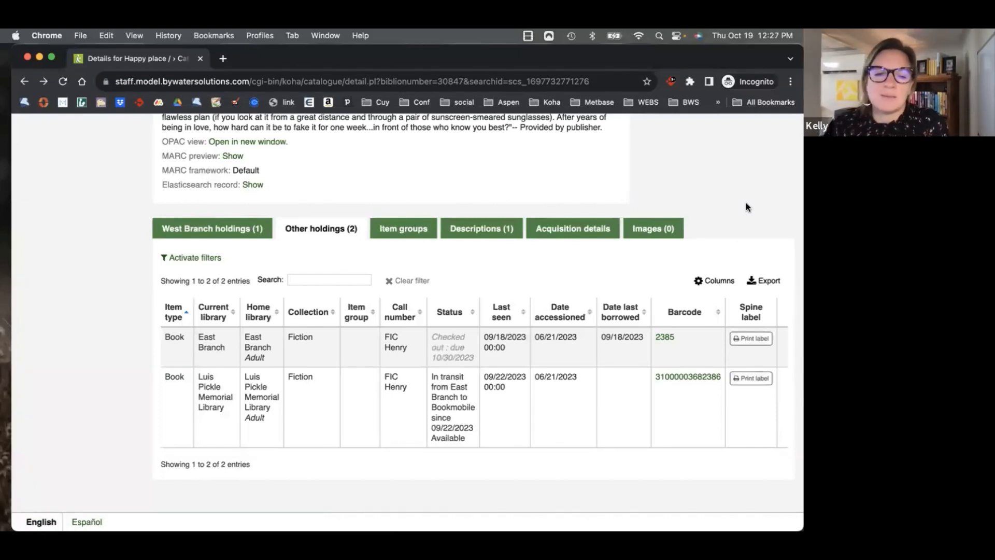
scroll(745, 206, up, 10)
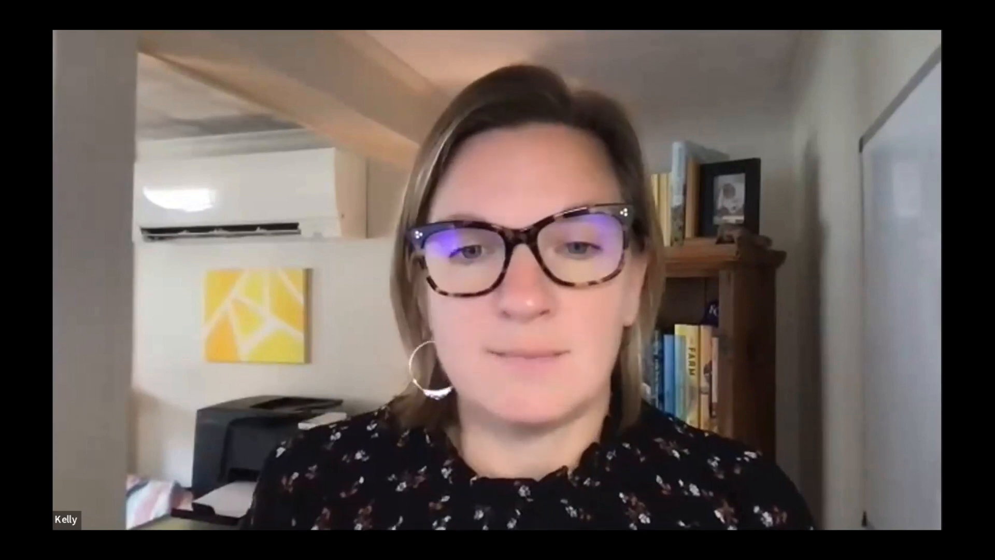